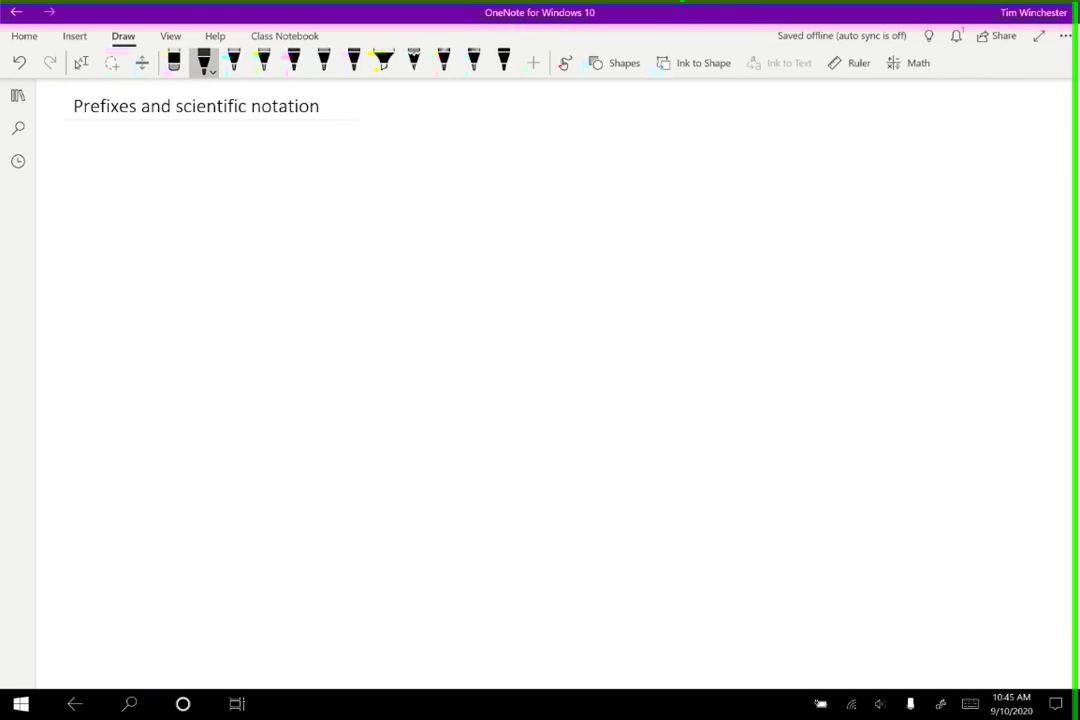
Handwrite 0.000 000 001 m below the page title with the black pen.
left_click(126, 164)
left_click_drag(113, 155, 146, 156)
left_click_drag(161, 155, 160, 156)
left_click_drag(176, 154, 172, 158)
left_click_drag(200, 155, 197, 156)
left_click_drag(222, 155, 237, 156)
left_click_drag(262, 158, 338, 165)
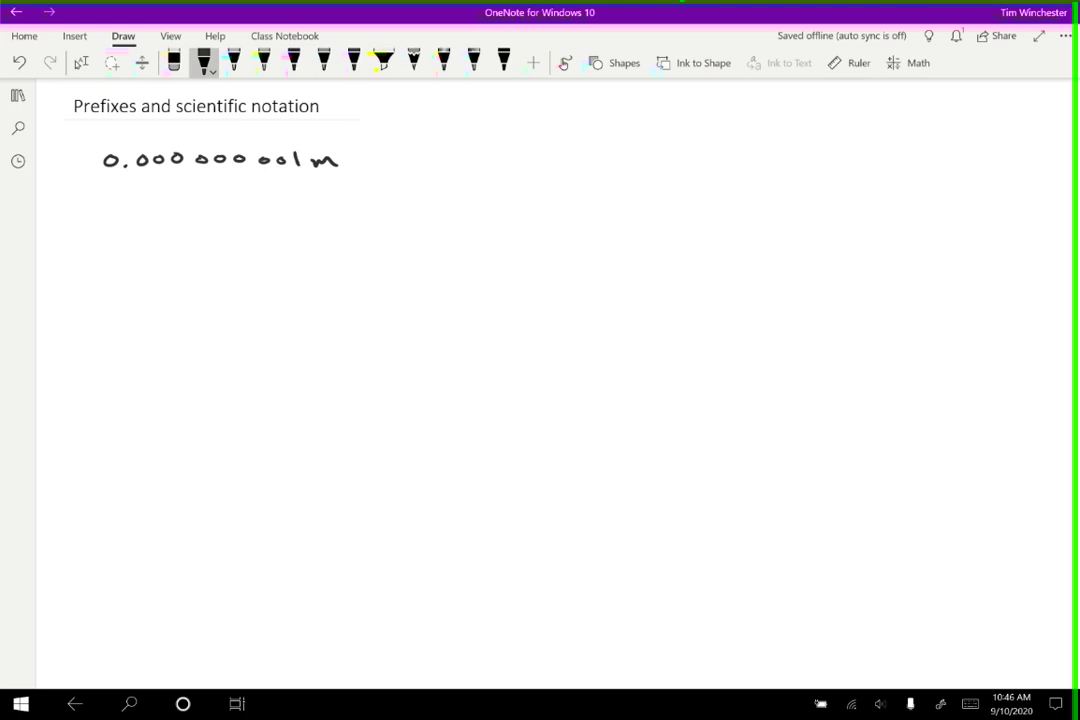
Write 1 x10⁻⁹ m beneath the decimal, then 1 nm below that.
mouse_move(125, 197)
left_mouse_down()
mouse_move(119, 214)
mouse_move(150, 214)
mouse_move(140, 214)
left_mouse_up()
left_click_drag(158, 200, 158, 214)
left_click_drag(172, 202, 244, 212)
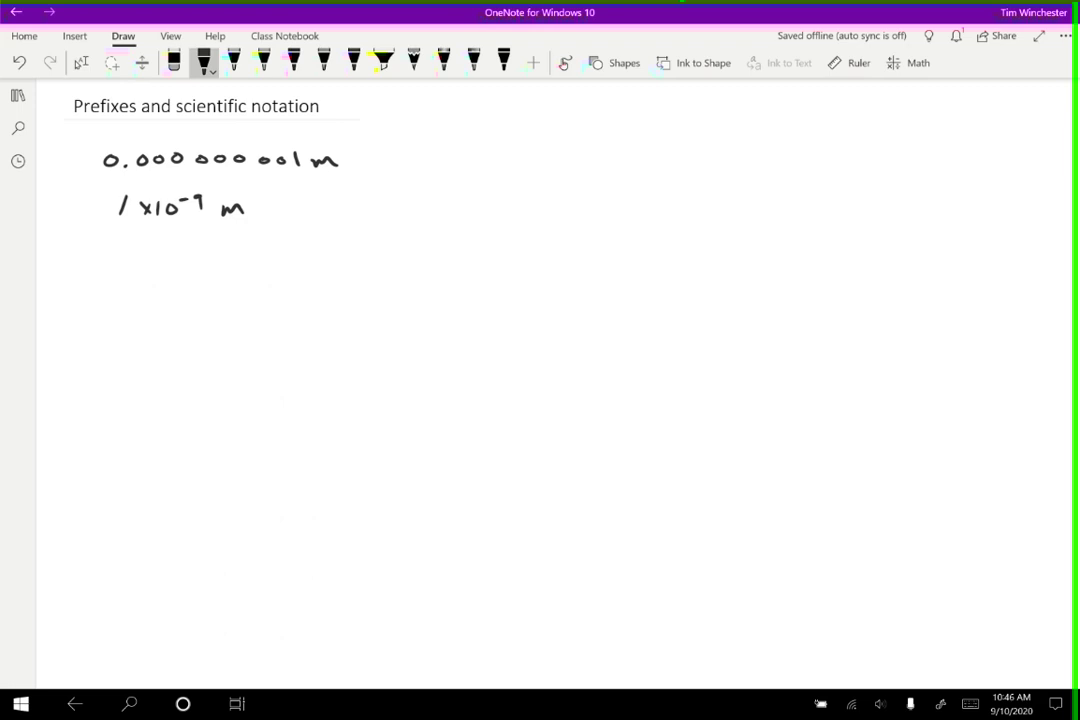
mouse_move(122, 240)
left_mouse_down()
mouse_move(123, 252)
mouse_move(188, 252)
left_mouse_up()
Handwrite the label 'sci notation'.
mouse_move(141, 301)
left_mouse_down()
mouse_move(132, 315)
mouse_move(217, 318)
left_mouse_up()
left_click_drag(229, 307, 245, 318)
left_click_drag(262, 308, 278, 318)
left_click_drag(284, 308, 321, 318)
left_click_drag(282, 297, 286, 298)
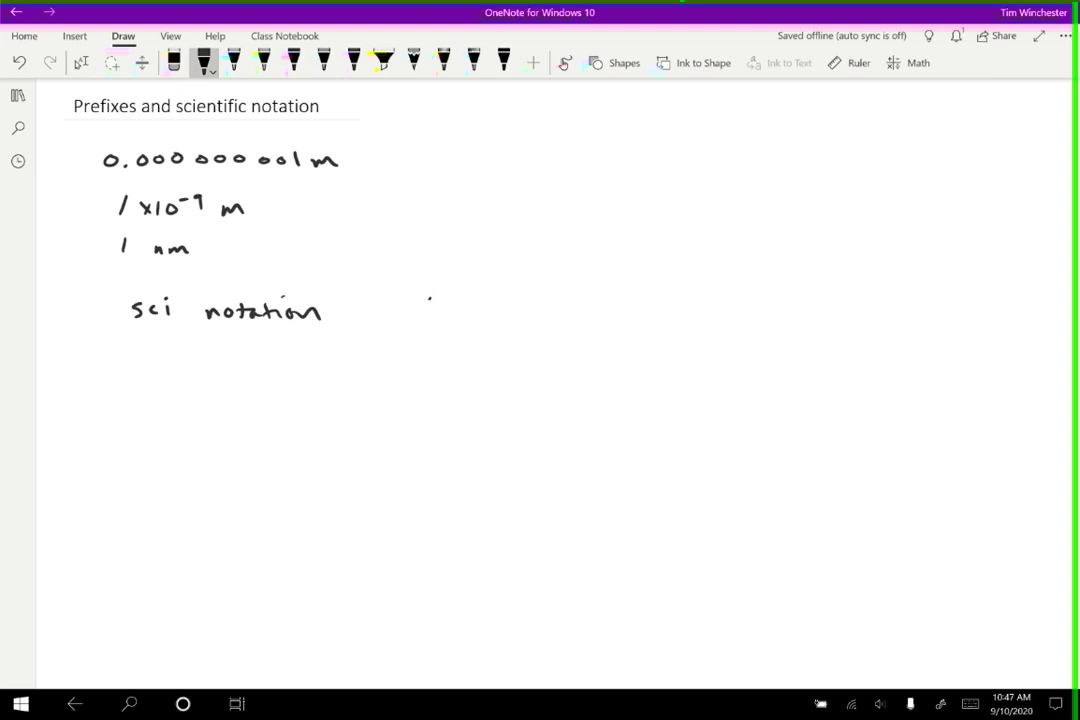
Write the example 3.21 x 10⁴ beside the label.
left_click_drag(430, 298, 430, 315)
left_click_drag(451, 312, 476, 313)
mouse_move(487, 299)
left_mouse_down()
mouse_move(489, 314)
mouse_move(548, 318)
left_mouse_up()
left_click_drag(548, 305, 536, 318)
left_click_drag(600, 306, 601, 320)
left_click_drag(614, 307, 644, 299)
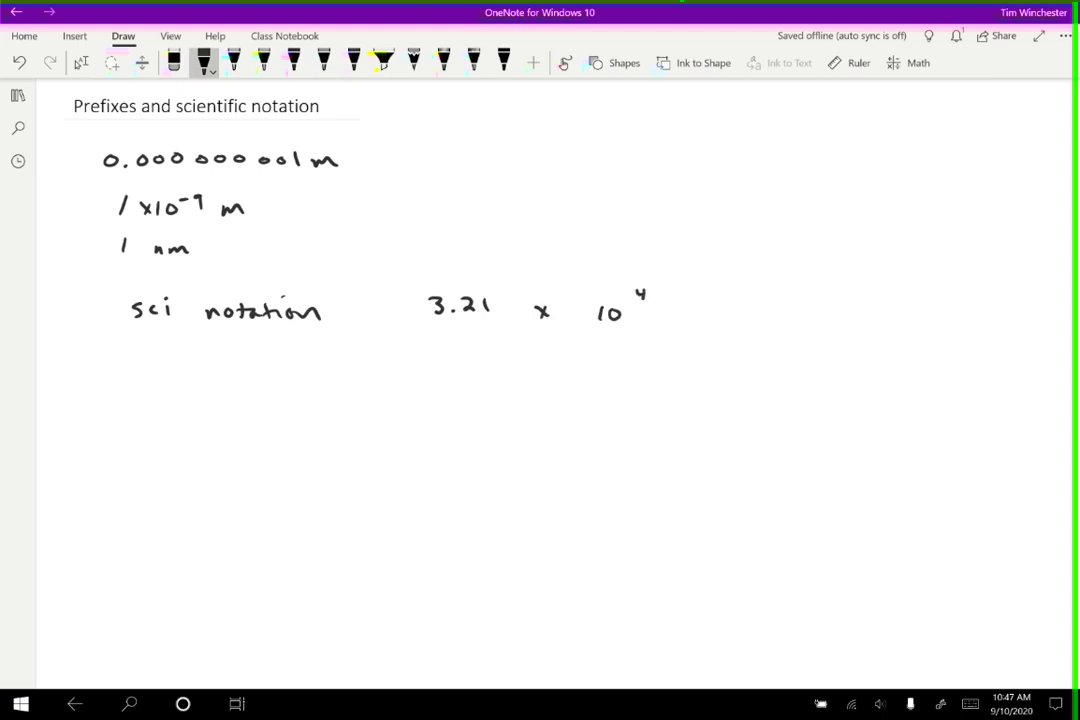
Bracket 3.21 and note 'always between 1.00... and 9.99...' beneath it.
mouse_move(415, 325)
left_mouse_down()
mouse_move(415, 339)
mouse_move(498, 328)
left_mouse_up()
left_click_drag(378, 376, 577, 378)
mouse_move(388, 400)
left_mouse_down()
mouse_move(400, 410)
mouse_move(604, 408)
left_mouse_up()
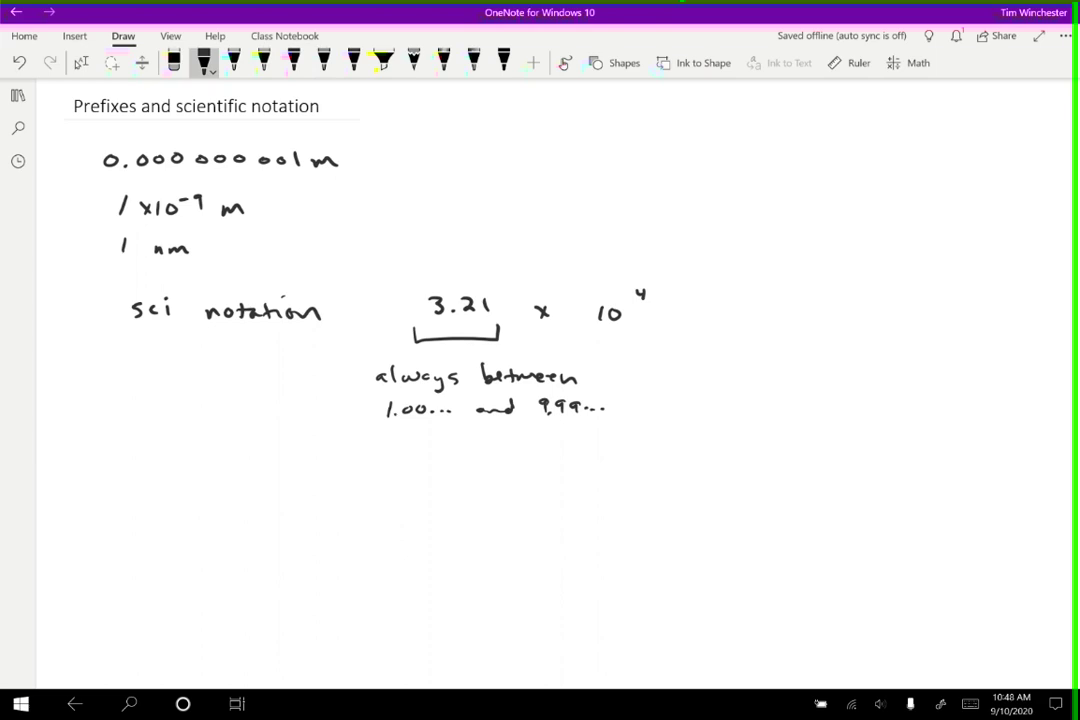
Bracket the 10 and label the exponent 4 '← integer'.
mouse_move(588, 338)
left_mouse_down()
mouse_move(588, 350)
mouse_move(625, 340)
left_mouse_up()
mouse_move(689, 295)
left_mouse_down()
mouse_move(665, 295)
mouse_move(779, 293)
left_mouse_up()
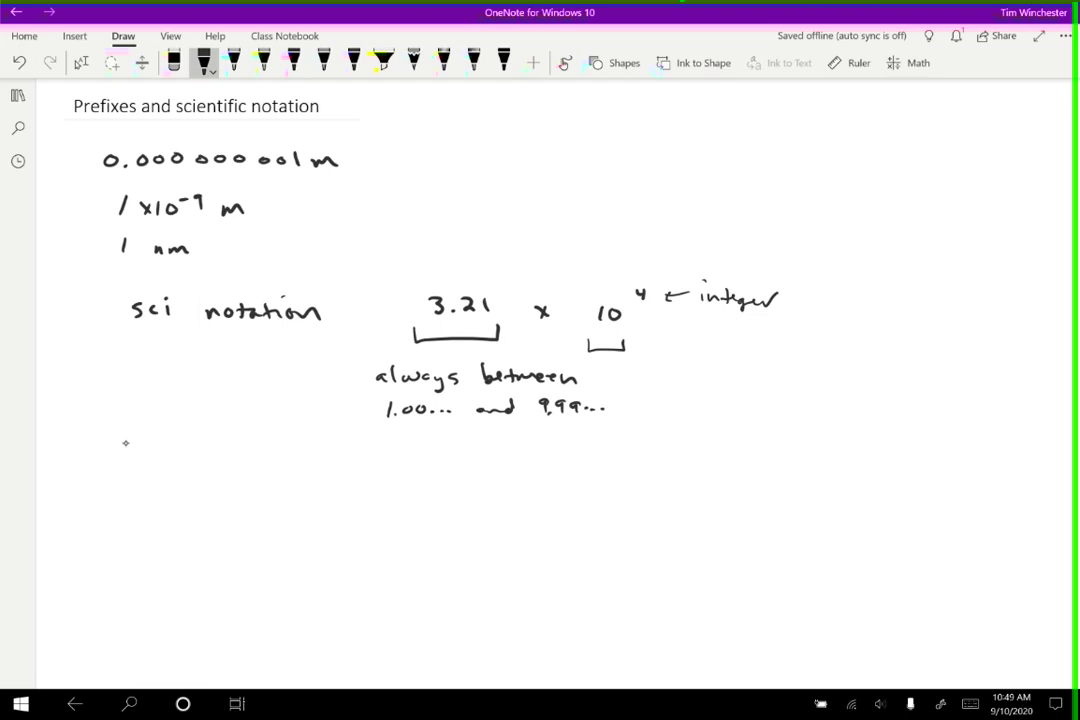
Write the heading 'common prefixes eg meters'.
left_click_drag(132, 437, 125, 447)
left_click_drag(138, 441, 195, 447)
left_click_drag(205, 441, 218, 446)
left_click_drag(222, 441, 300, 445)
mouse_move(305, 452)
left_mouse_down()
mouse_move(312, 432)
mouse_move(326, 447)
left_mouse_up()
left_click_drag(332, 438, 365, 450)
mouse_move(372, 441)
left_mouse_down()
mouse_move(366, 452)
mouse_move(432, 468)
mouse_move(482, 452)
left_mouse_up()
left_click_drag(486, 452, 496, 455)
mouse_move(500, 443)
left_mouse_down()
mouse_move(502, 457)
mouse_move(507, 448)
left_mouse_up()
left_click_drag(507, 452, 516, 455)
left_click_drag(518, 457, 525, 447)
left_click_drag(535, 446, 530, 459)
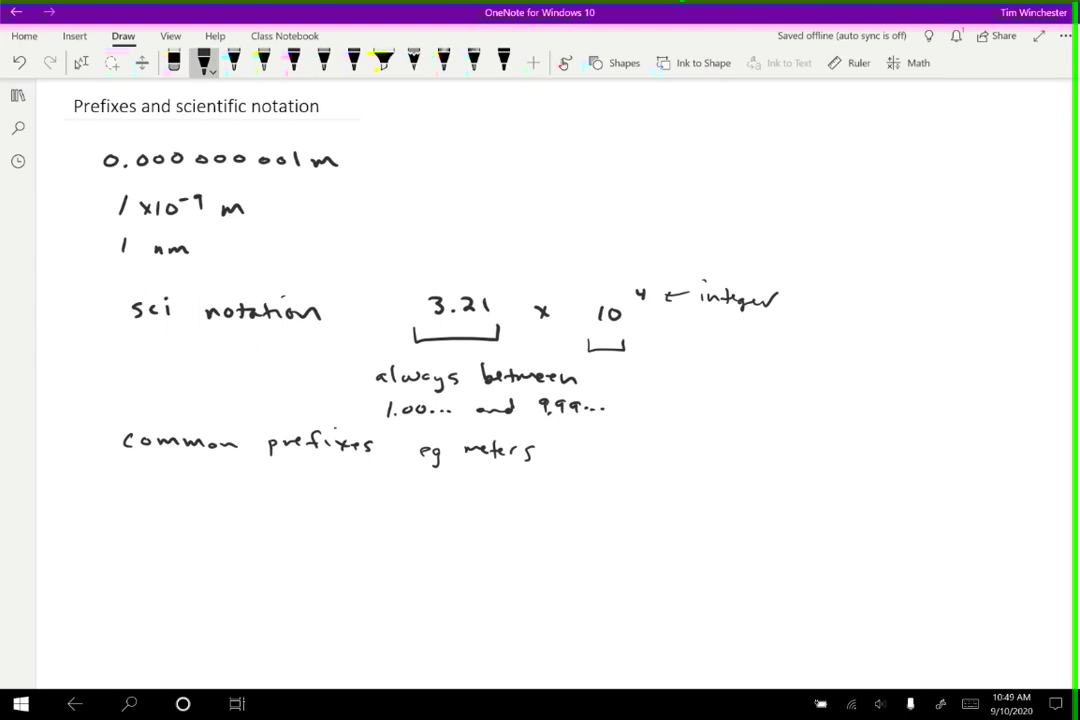
Write the first table row: km, k, kilo, 10³.
left_click_drag(131, 475, 145, 486)
left_click_drag(150, 480, 182, 484)
left_click_drag(291, 472, 291, 490)
left_click_drag(300, 475, 302, 490)
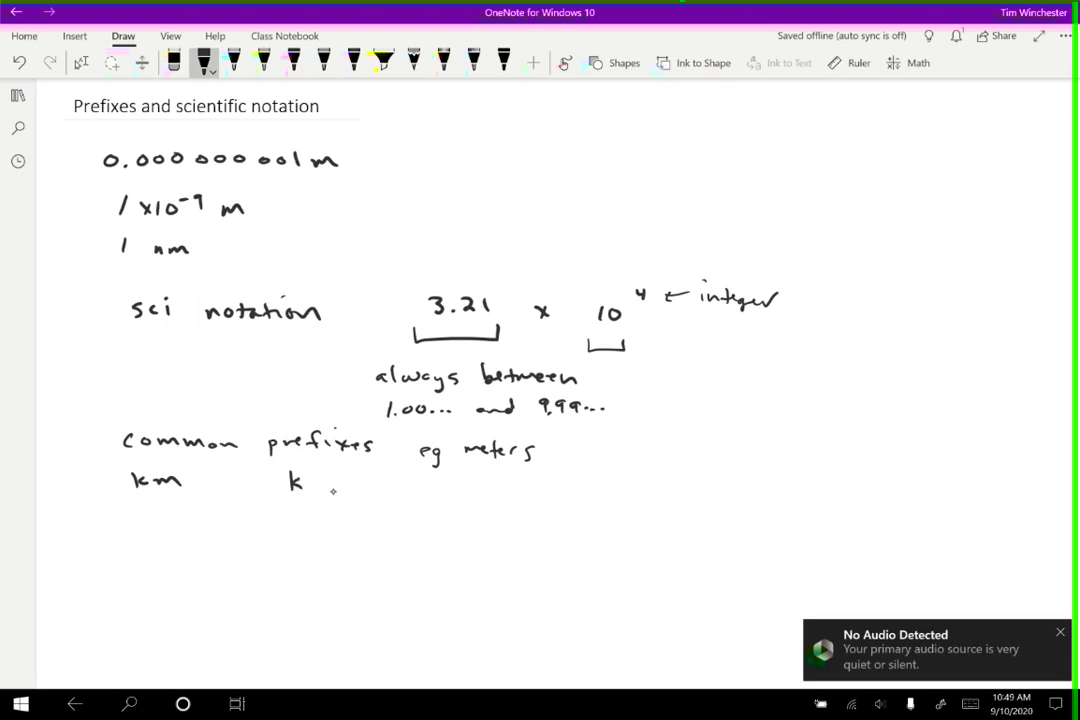
mouse_move(374, 472)
left_mouse_down()
mouse_move(374, 490)
mouse_move(384, 490)
left_mouse_up()
left_click_drag(392, 480, 392, 490)
mouse_move(401, 470)
left_mouse_down()
mouse_move(401, 488)
mouse_move(415, 482)
left_mouse_up()
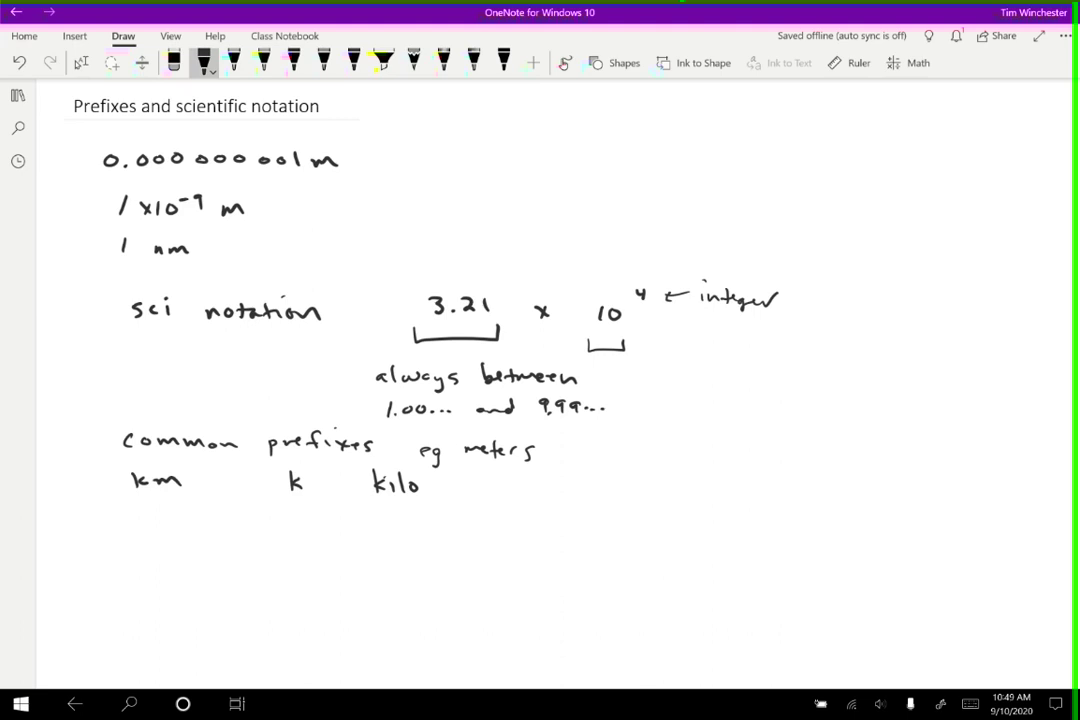
mouse_move(498, 472)
left_mouse_down()
mouse_move(497, 488)
mouse_move(511, 477)
mouse_move(527, 484)
left_mouse_up()
Add rows Mm, M, mega, 10⁶ and Gm, G, giga, 10⁹.
left_click_drag(126, 516, 179, 514)
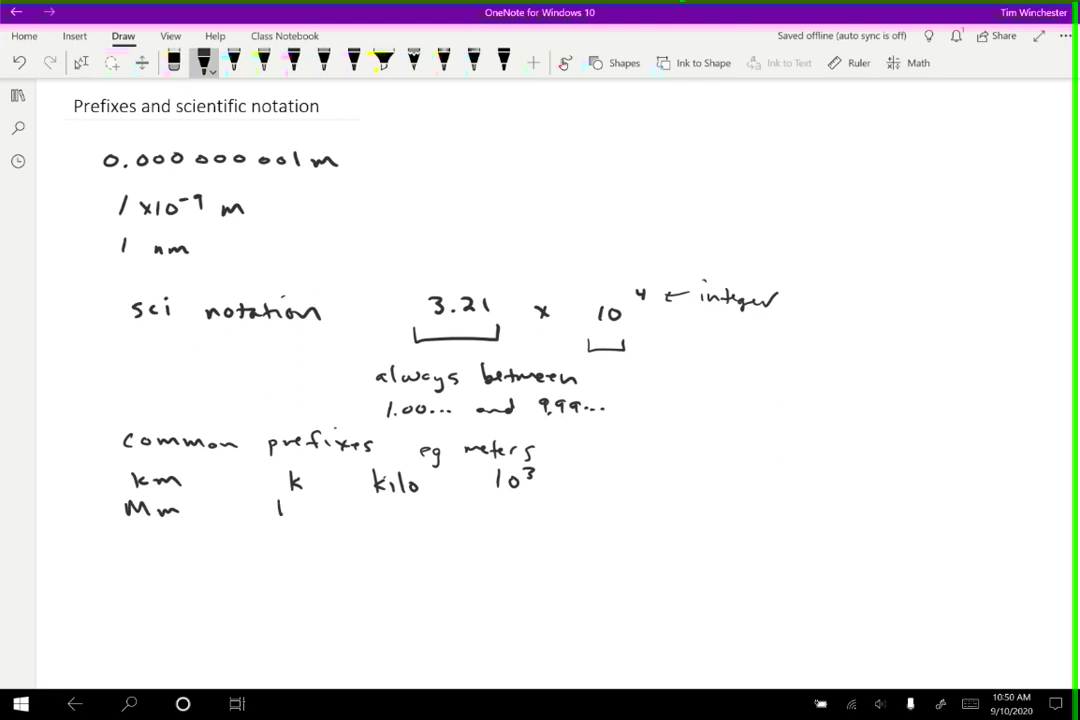
left_click_drag(281, 501, 300, 516)
mouse_move(372, 504)
left_mouse_down()
mouse_move(414, 518)
mouse_move(524, 502)
left_mouse_up()
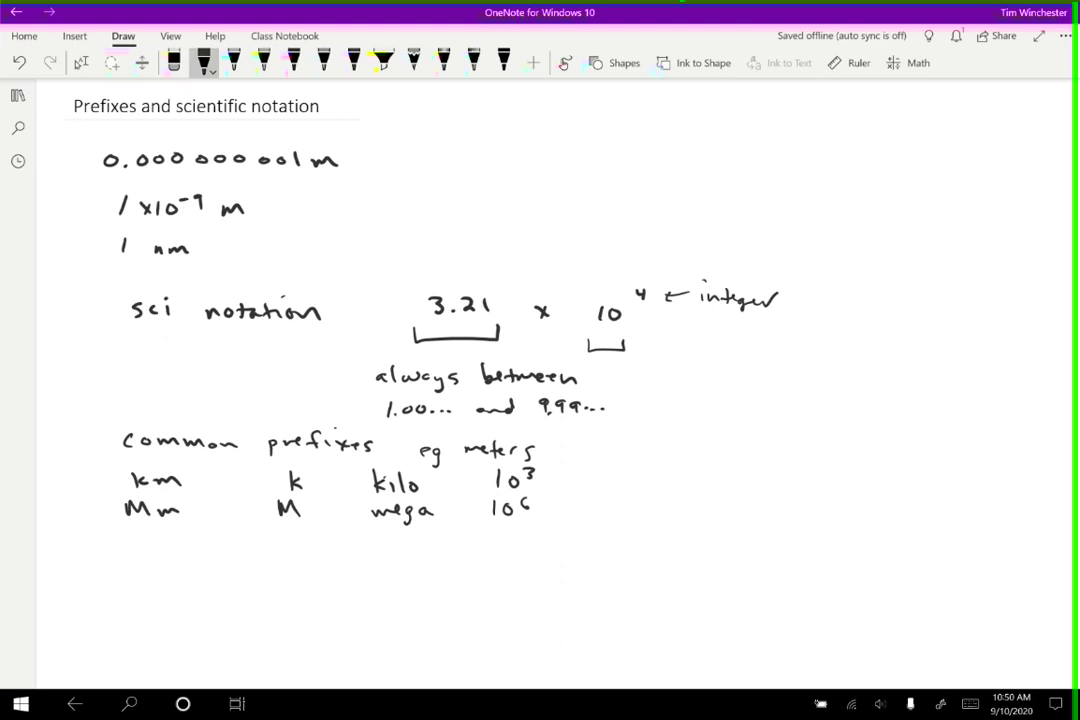
mouse_move(146, 527)
left_mouse_down()
mouse_move(134, 532)
mouse_move(140, 545)
mouse_move(184, 544)
left_mouse_up()
left_click_drag(292, 528, 288, 538)
mouse_move(386, 533)
left_mouse_down()
mouse_move(377, 540)
mouse_move(529, 542)
left_mouse_up()
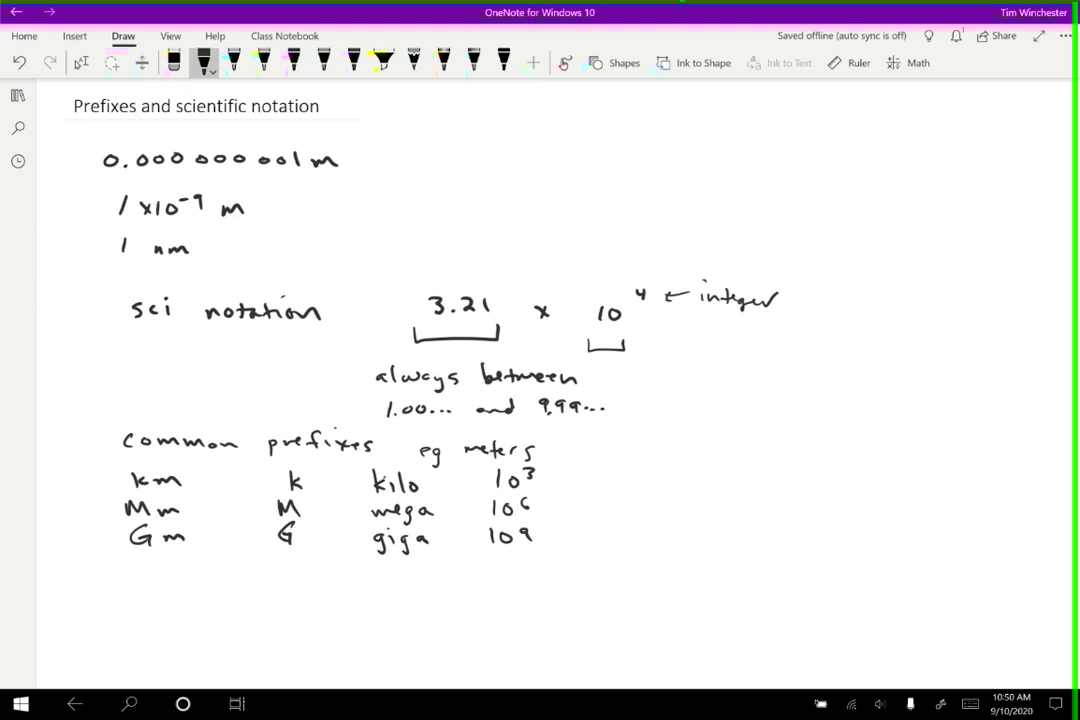
Add the row mm, m, milli, 10⁻³.
left_click_drag(131, 565, 184, 572)
left_click_drag(275, 567, 294, 572)
left_click_drag(364, 572, 410, 577)
mouse_move(489, 567)
left_mouse_down()
mouse_move(489, 578)
mouse_move(522, 570)
left_mouse_up()
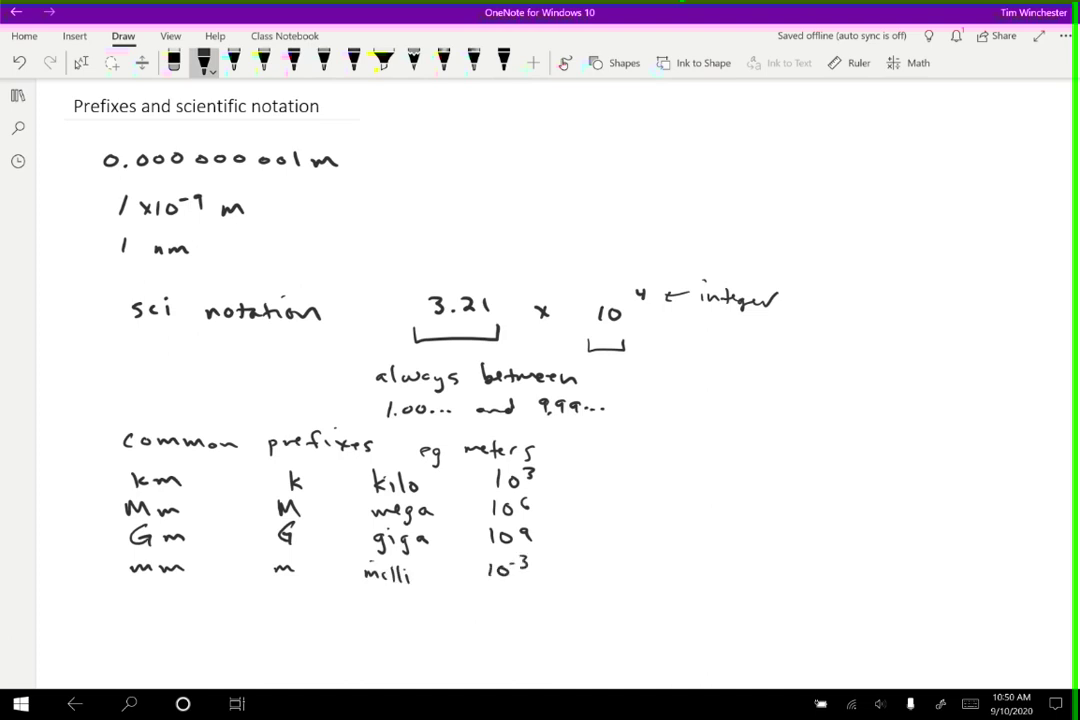
Add the row µm, µ, micro, 10⁻⁶.
mouse_move(128, 604)
left_mouse_down()
mouse_move(130, 592)
mouse_move(156, 590)
left_mouse_up()
left_click_drag(161, 598, 178, 597)
left_click_drag(267, 600, 292, 589)
left_click_drag(364, 604, 391, 606)
mouse_move(404, 597)
left_mouse_down()
mouse_move(400, 605)
mouse_move(416, 600)
left_mouse_up()
left_click_drag(424, 599, 423, 600)
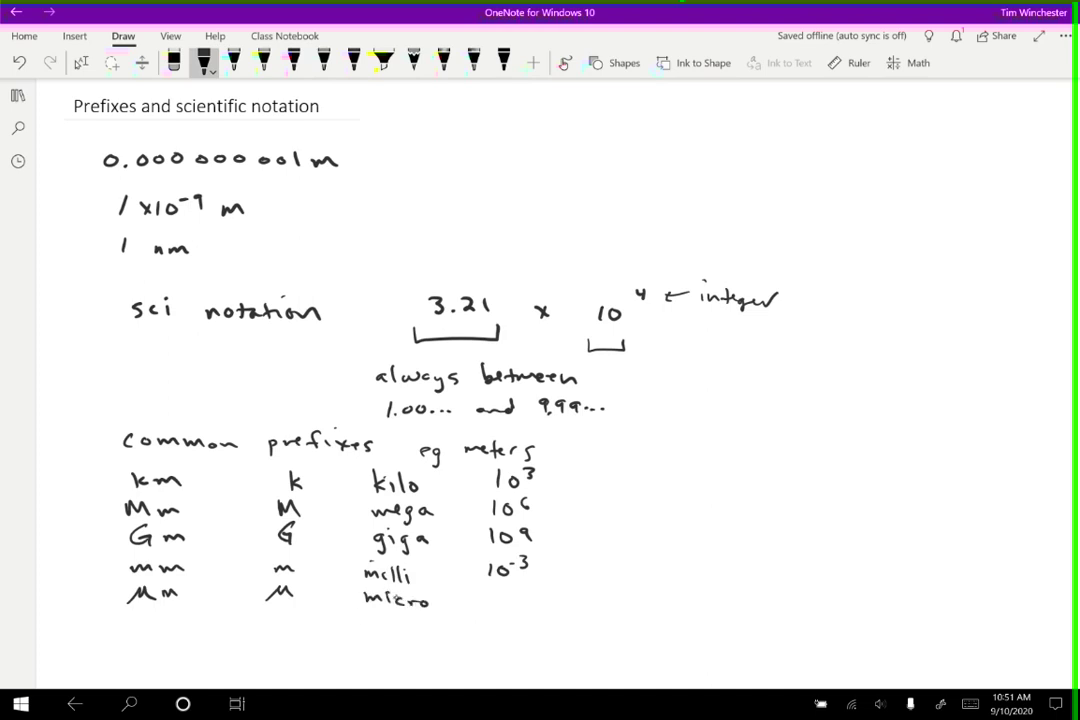
mouse_move(488, 593)
left_mouse_down()
mouse_move(489, 605)
mouse_move(520, 593)
left_mouse_up()
left_click_drag(530, 587, 527, 596)
Add the final row nm, n, nano, 10⁻⁹.
left_click_drag(140, 625, 182, 623)
left_click_drag(273, 618, 288, 626)
mouse_move(367, 628)
left_mouse_down()
mouse_move(489, 628)
mouse_move(502, 615)
mouse_move(541, 627)
left_mouse_up()
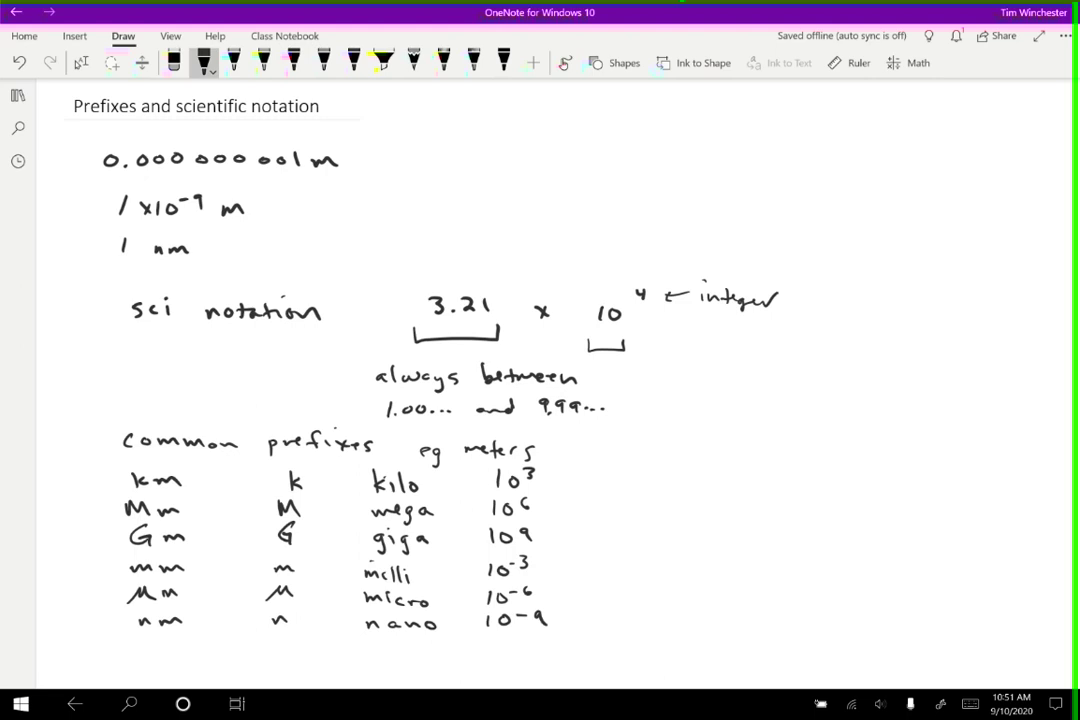